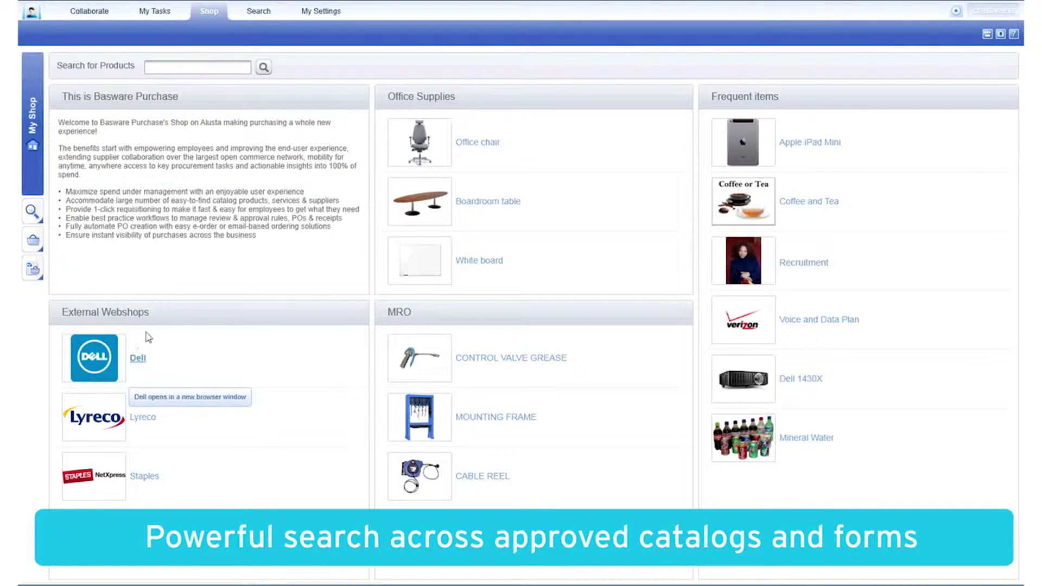
Requisition the Office chair for a new ergonomic chair, delivered 04-Jul-14, then list all products.
{"action": "left_click", "coordinate": [467, 147]}
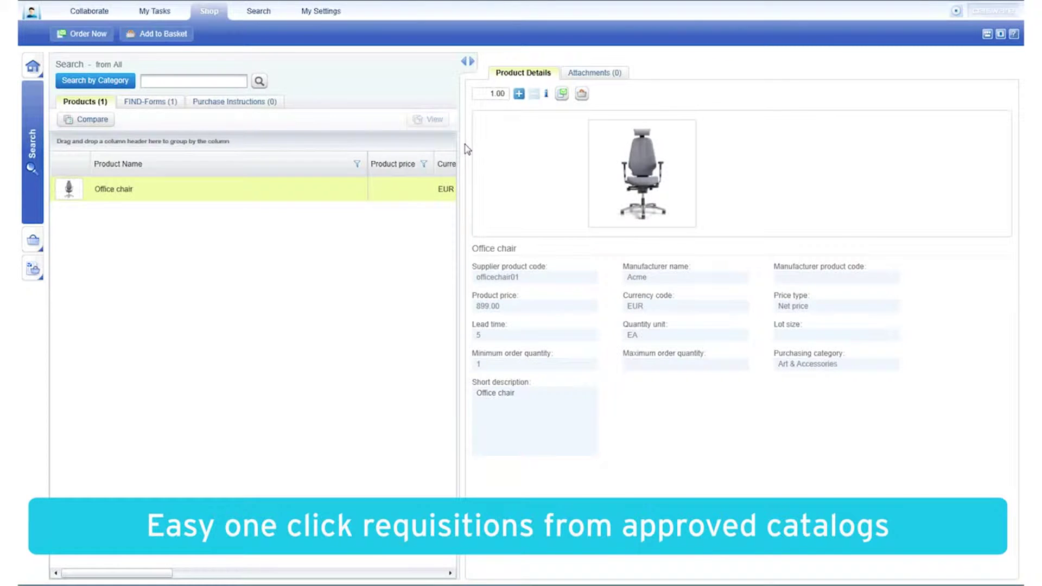
{"action": "left_click", "coordinate": [562, 95]}
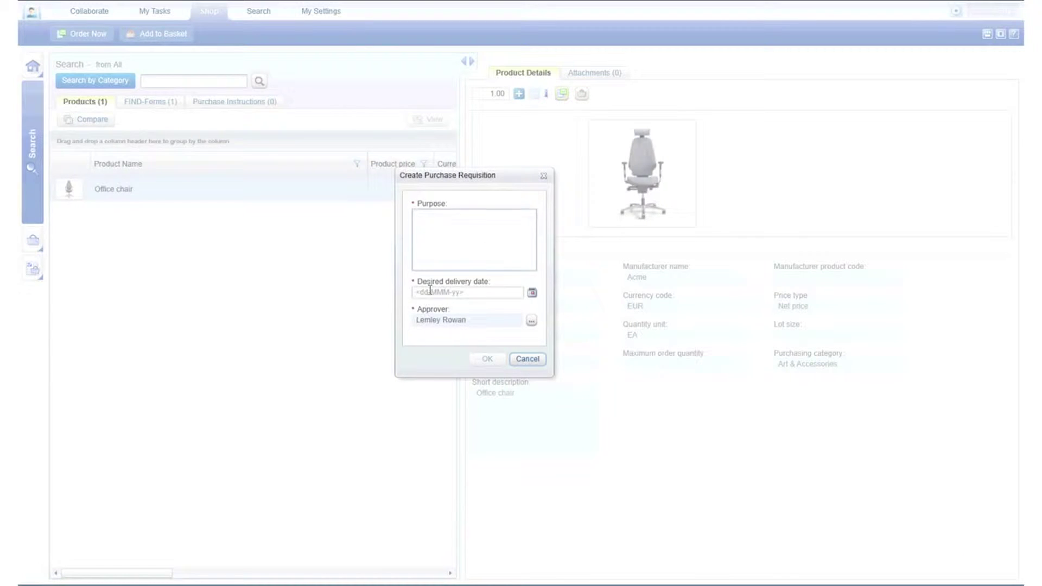
{"action": "type", "text": "I need a new ergonomic chair"}
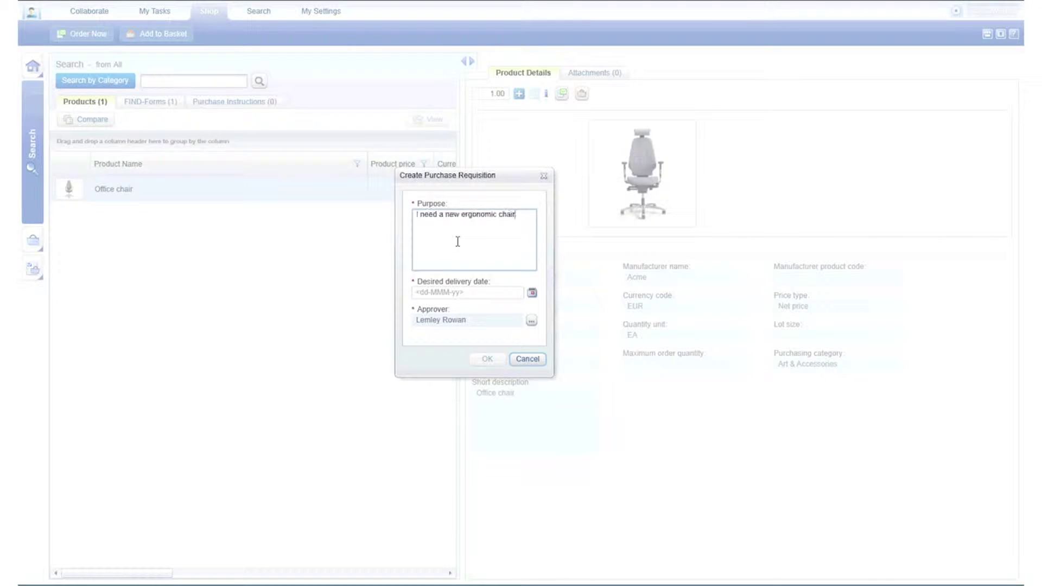
{"action": "left_click", "coordinate": [532, 292]}
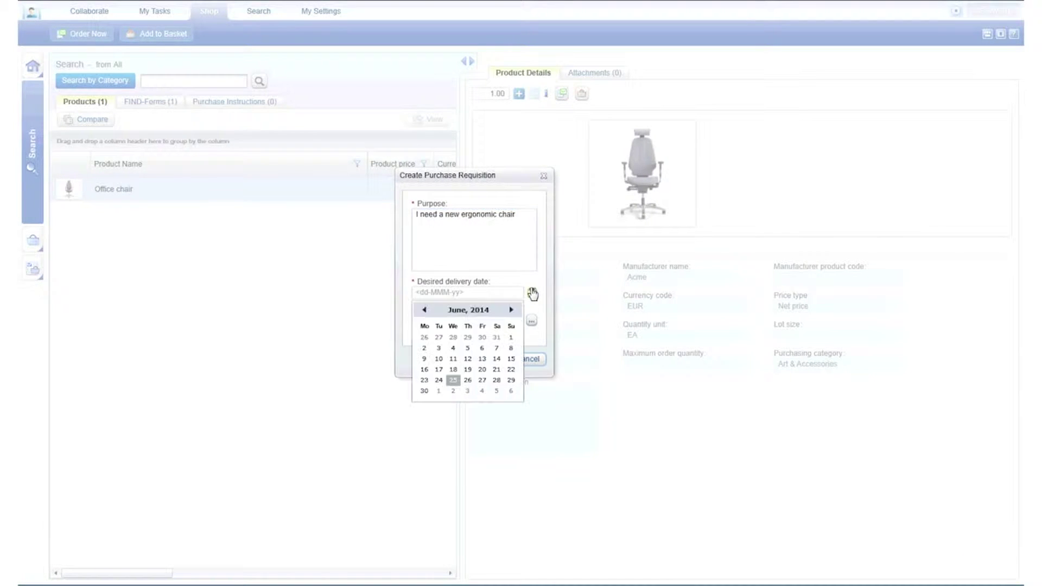
{"action": "left_click", "coordinate": [482, 390]}
{"action": "left_click", "coordinate": [485, 359]}
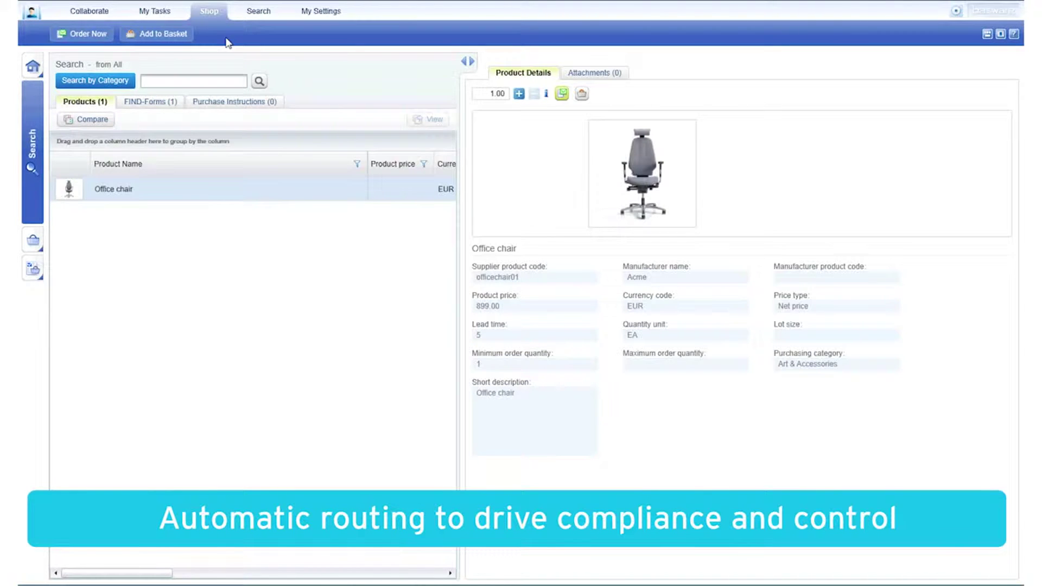
{"action": "left_click", "coordinate": [186, 82]}
{"action": "key", "text": "Return"}
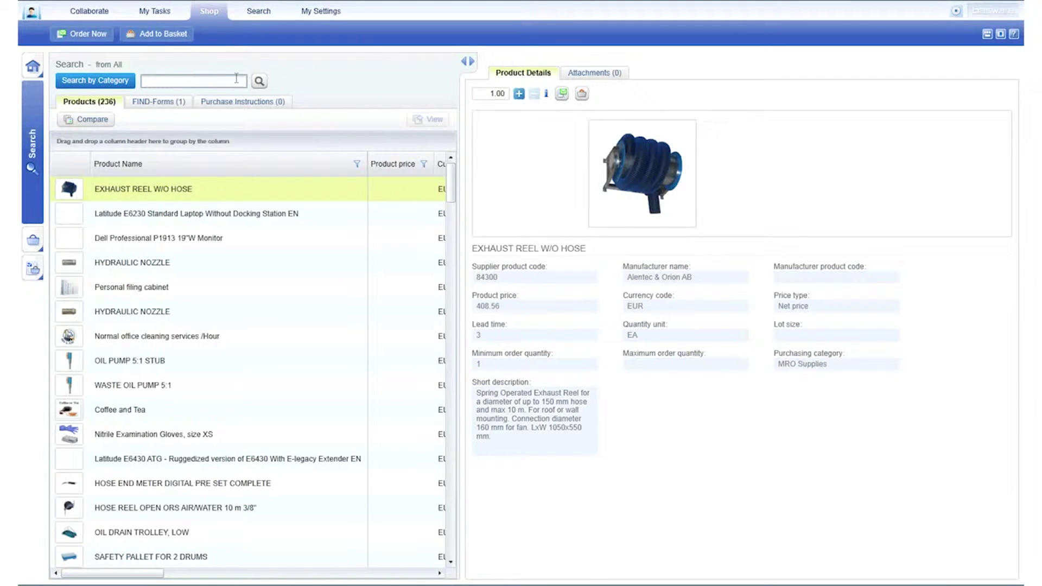
Show the 236-product list at full width, grouped by Manufacturer Name, with the Acme group expanded.
{"action": "left_click", "coordinate": [468, 61]}
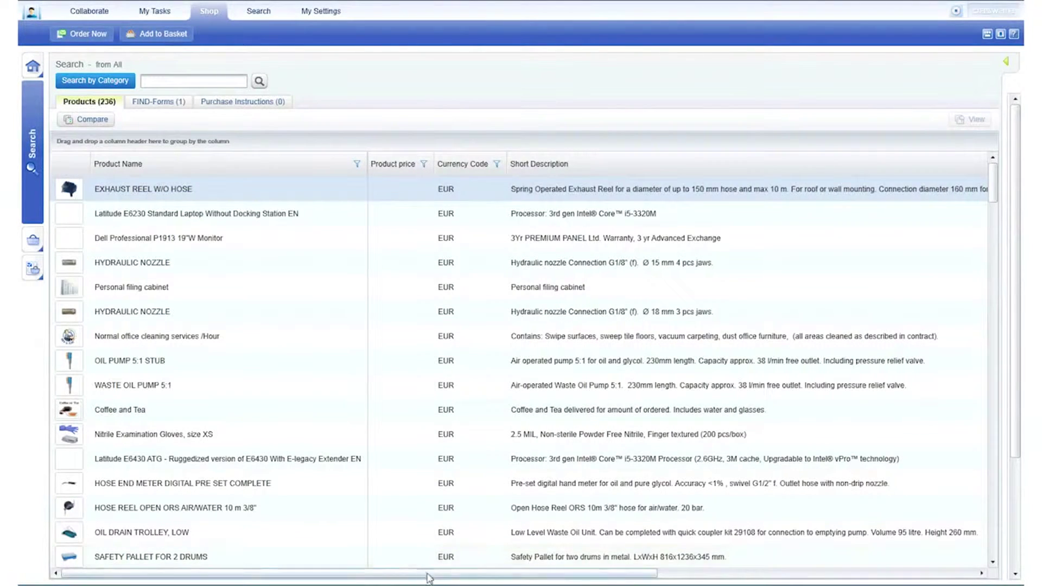
{"action": "left_click_drag", "start_coordinate": [425, 573], "coordinate": [629, 573]}
{"action": "left_click_drag", "start_coordinate": [562, 573], "coordinate": [689, 573]}
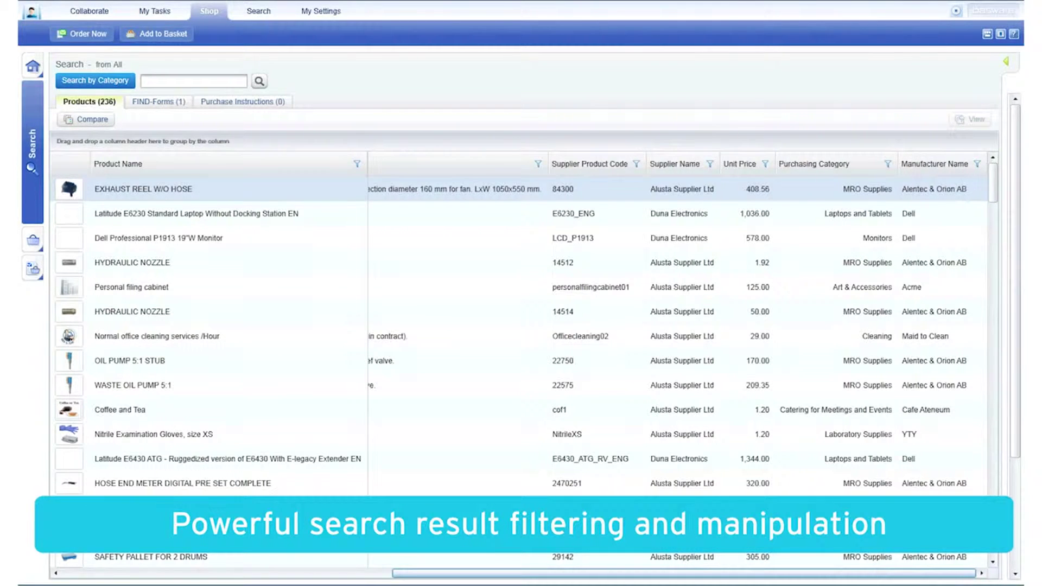
{"action": "left_click_drag", "start_coordinate": [929, 164], "coordinate": [390, 143]}
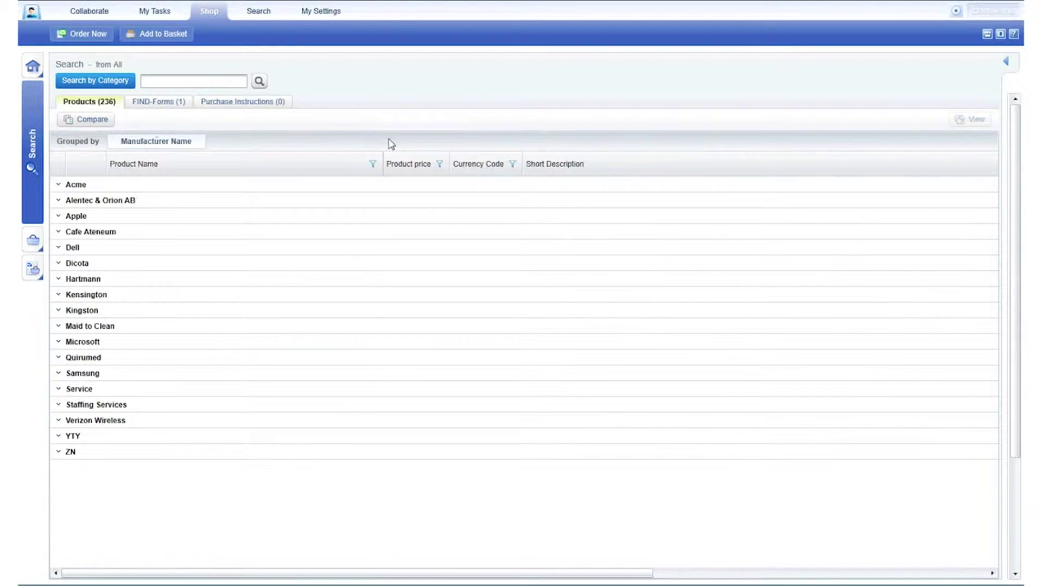
{"action": "left_click", "coordinate": [59, 185]}
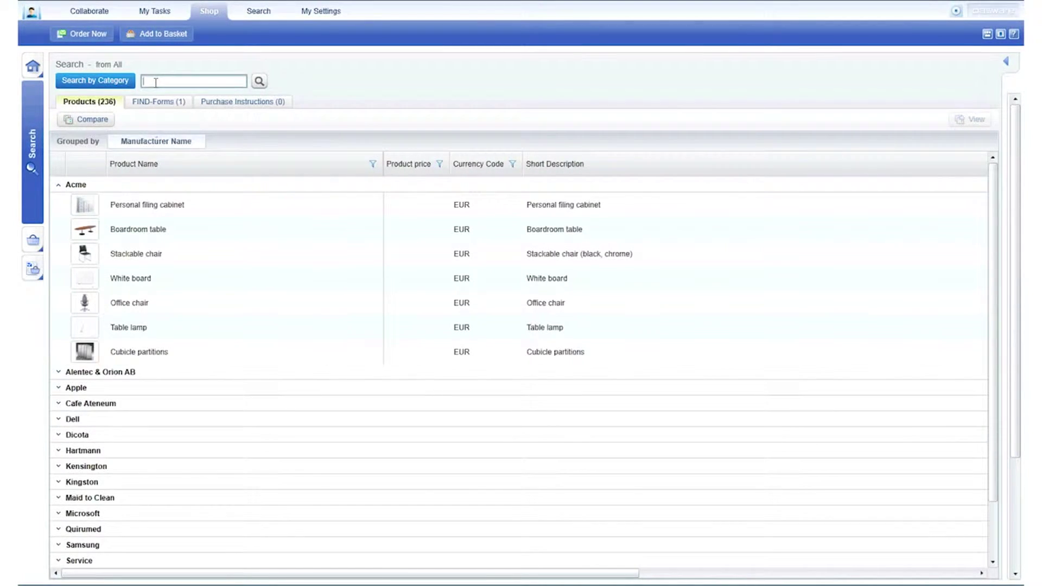
{"action": "type", "text": "chair"}
Compare the Stackable and Office chairs side by side and add the Stackable chair to the basket.
{"action": "key", "text": "Return"}
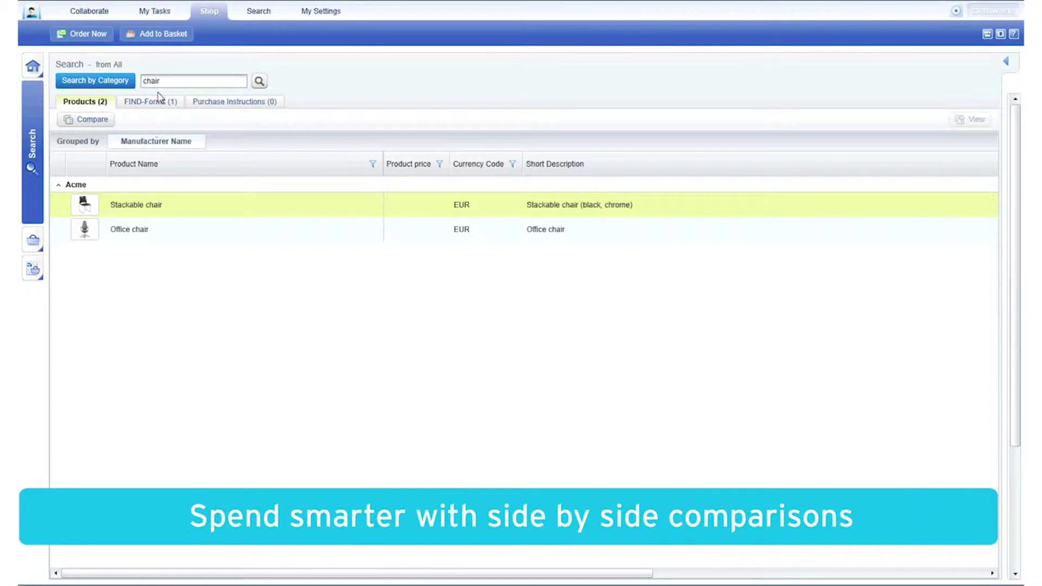
{"action": "left_click", "coordinate": [97, 121]}
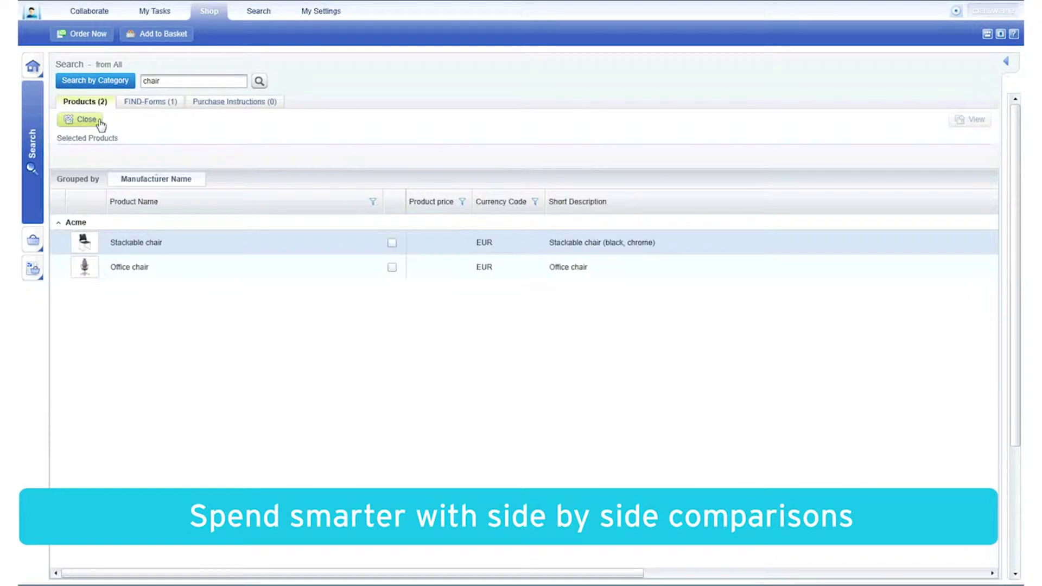
{"action": "left_click", "coordinate": [391, 243]}
{"action": "left_click", "coordinate": [391, 267]}
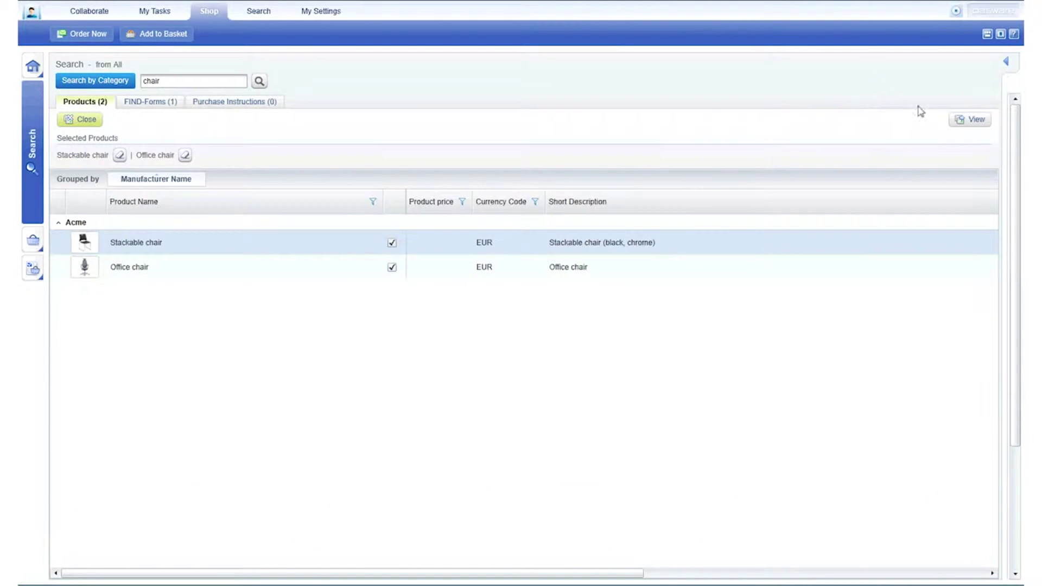
{"action": "left_click", "coordinate": [974, 121]}
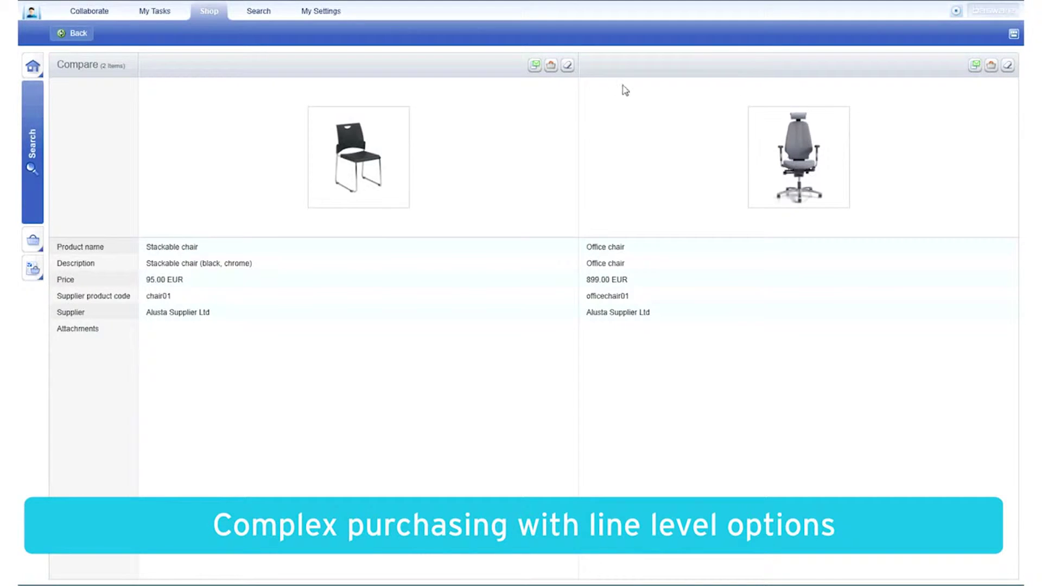
{"action": "left_click", "coordinate": [551, 65]}
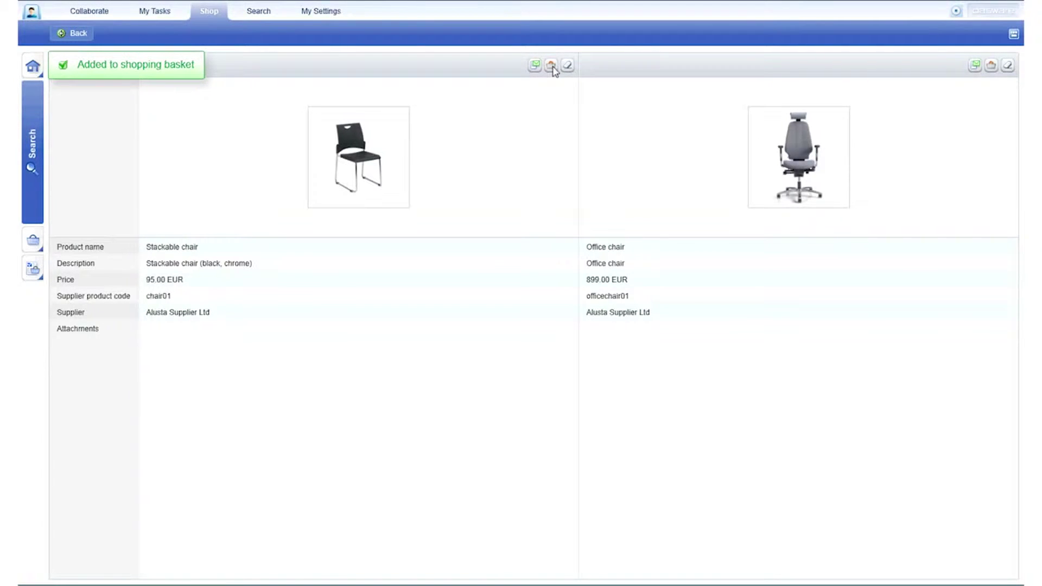
{"action": "left_click", "coordinate": [33, 67]}
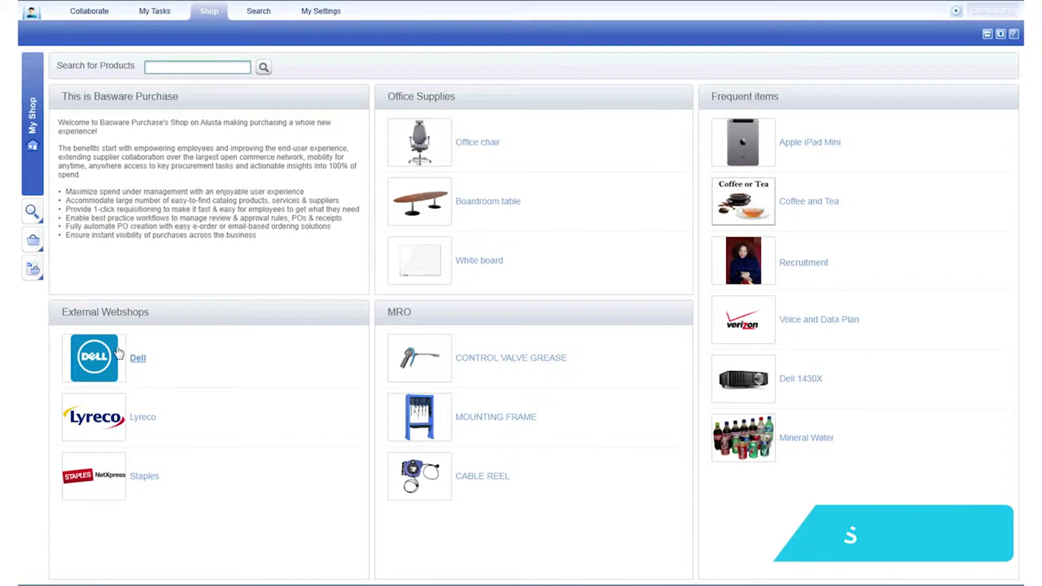
Bring the Dell Latitude E6540 laptop from the Dell webshop into the basket.
{"action": "left_click", "coordinate": [129, 360]}
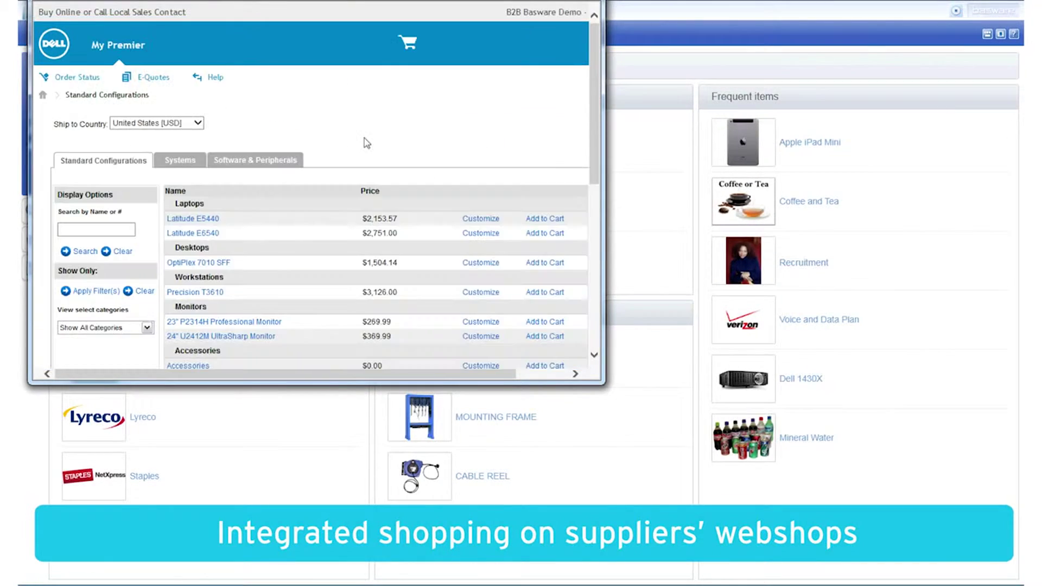
{"action": "left_click", "coordinate": [545, 234]}
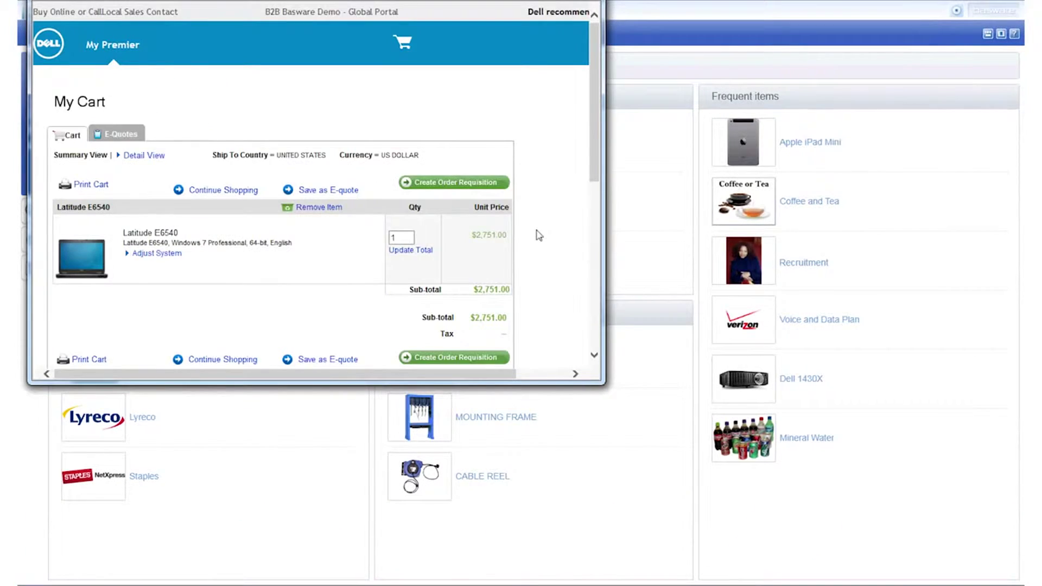
{"action": "scroll", "coordinate": [538, 236], "scroll_direction": "down", "scroll_amount": 1}
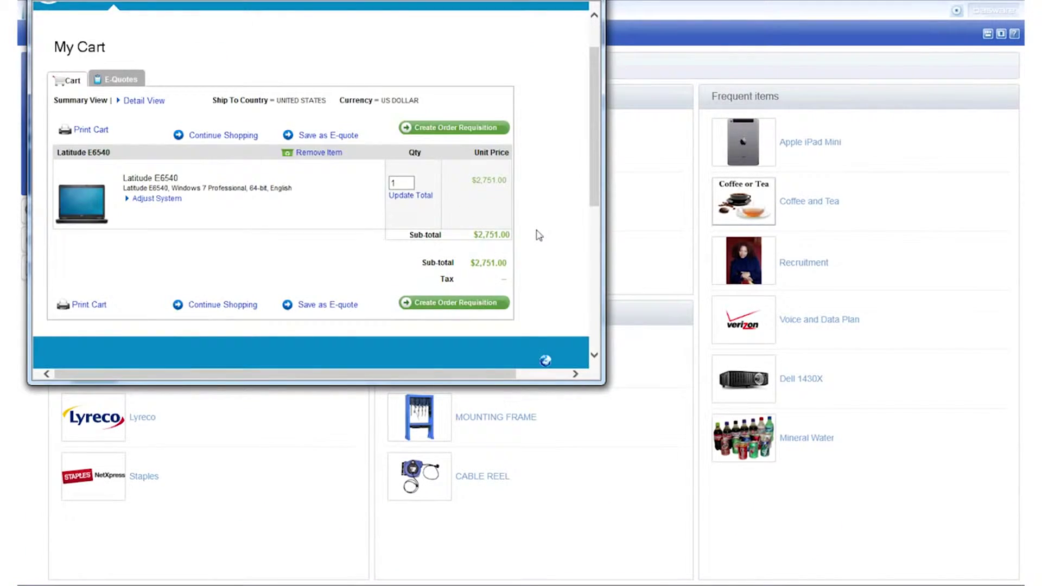
{"action": "left_click", "coordinate": [492, 304]}
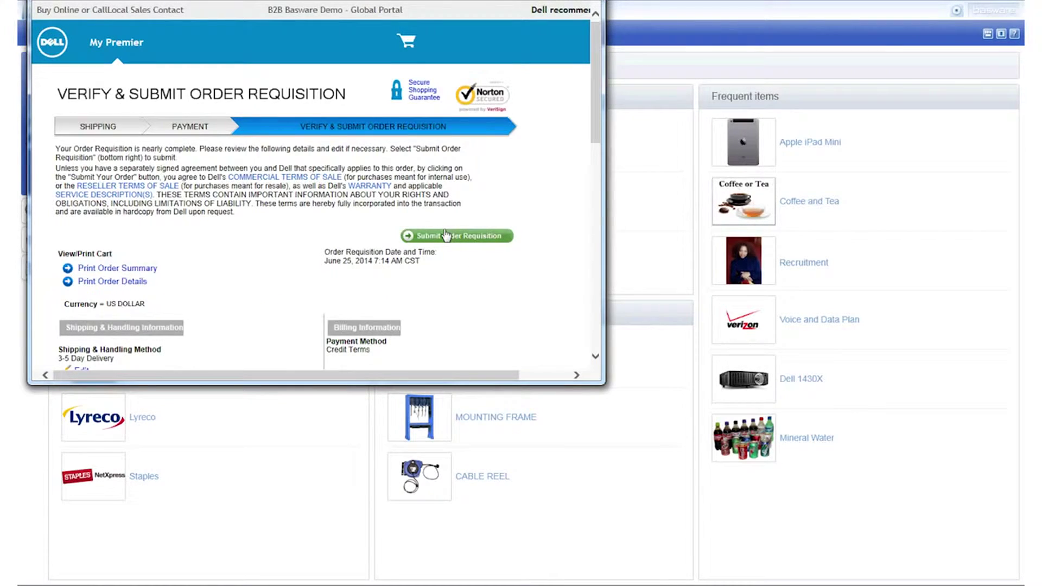
{"action": "left_click", "coordinate": [446, 237]}
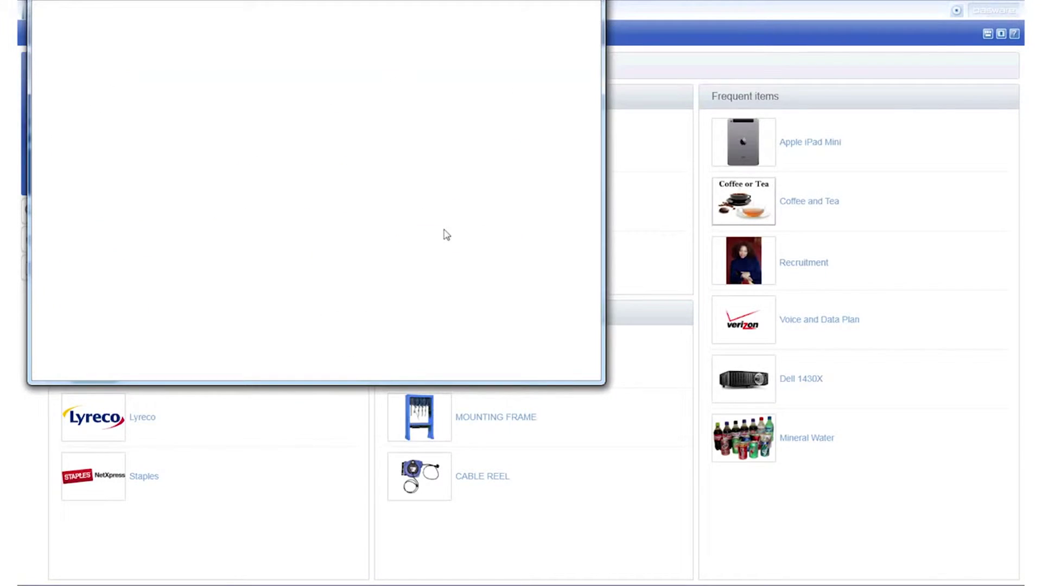
Order the basket laptop as a purchase requisition with delivery on 04-Jul-14.
{"action": "left_click", "coordinate": [134, 34]}
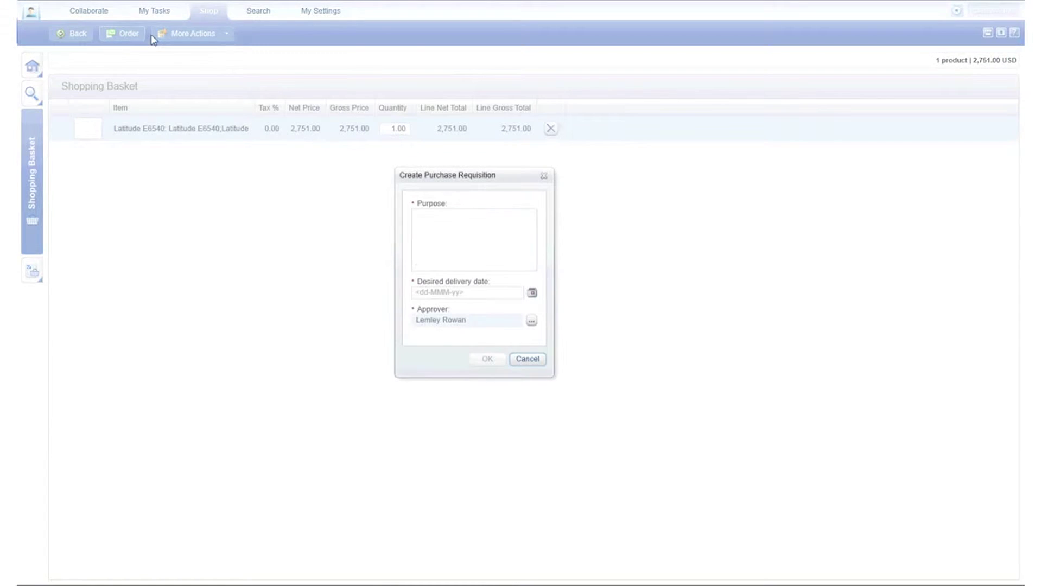
{"action": "left_click", "coordinate": [434, 217]}
{"action": "type", "text": "Need to upgrade my laptop."}
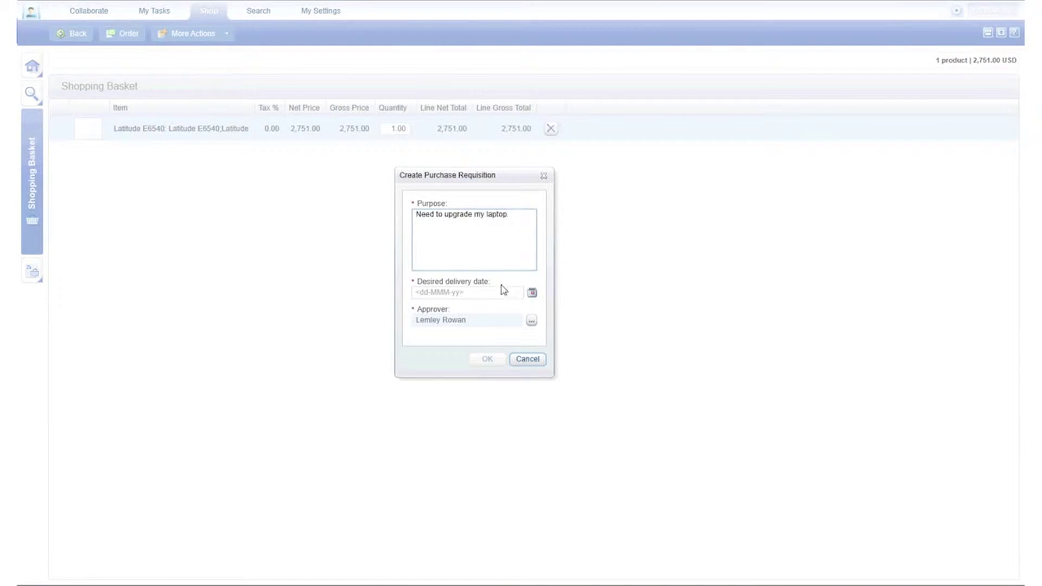
{"action": "left_click", "coordinate": [531, 293]}
{"action": "left_click", "coordinate": [482, 393]}
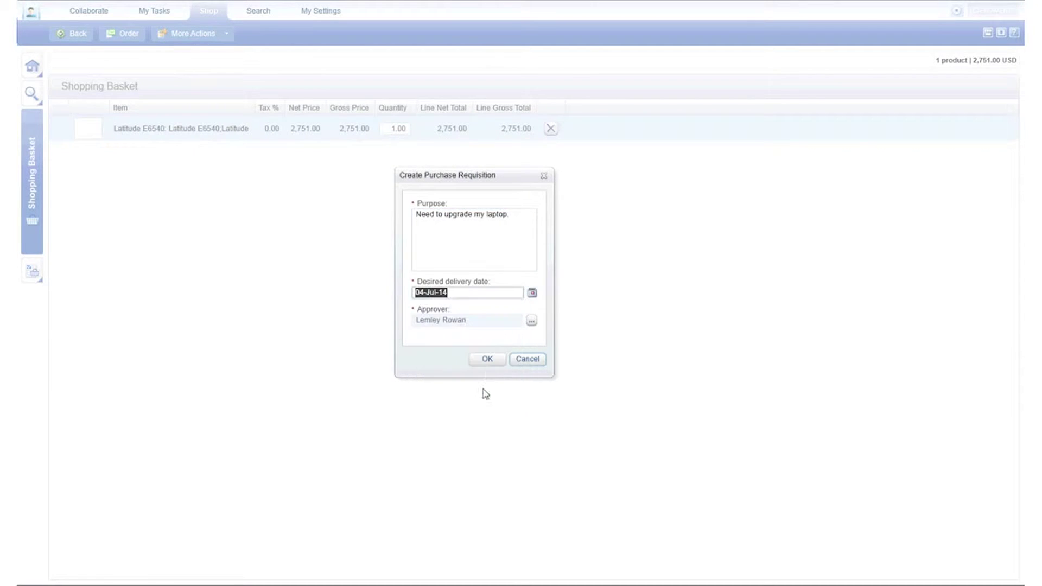
{"action": "left_click", "coordinate": [500, 360]}
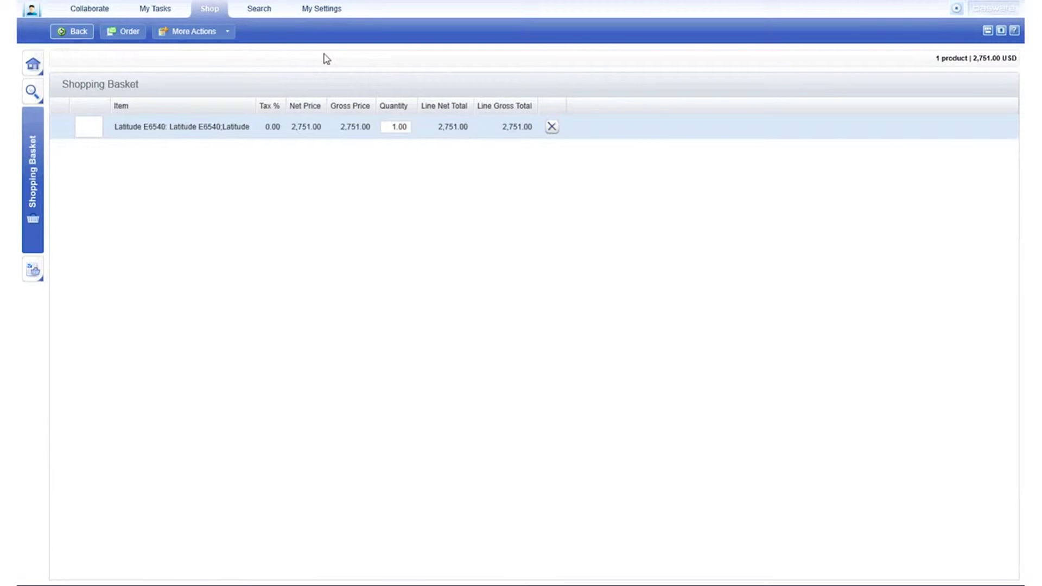
{"action": "left_click", "coordinate": [32, 63]}
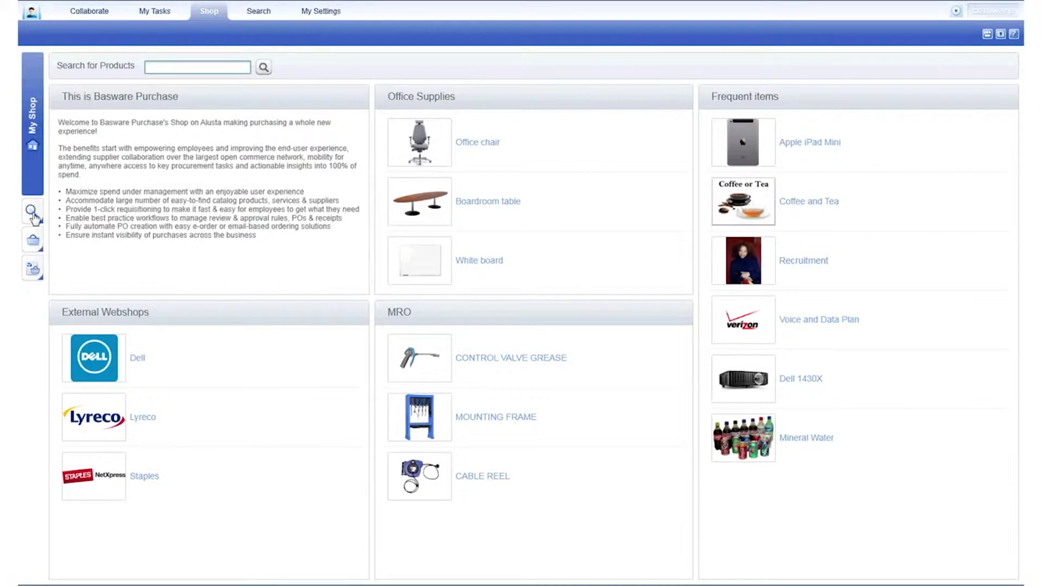
Open the Fill In your NeeD FIND-form from the chair search results.
{"action": "left_click", "coordinate": [31, 213]}
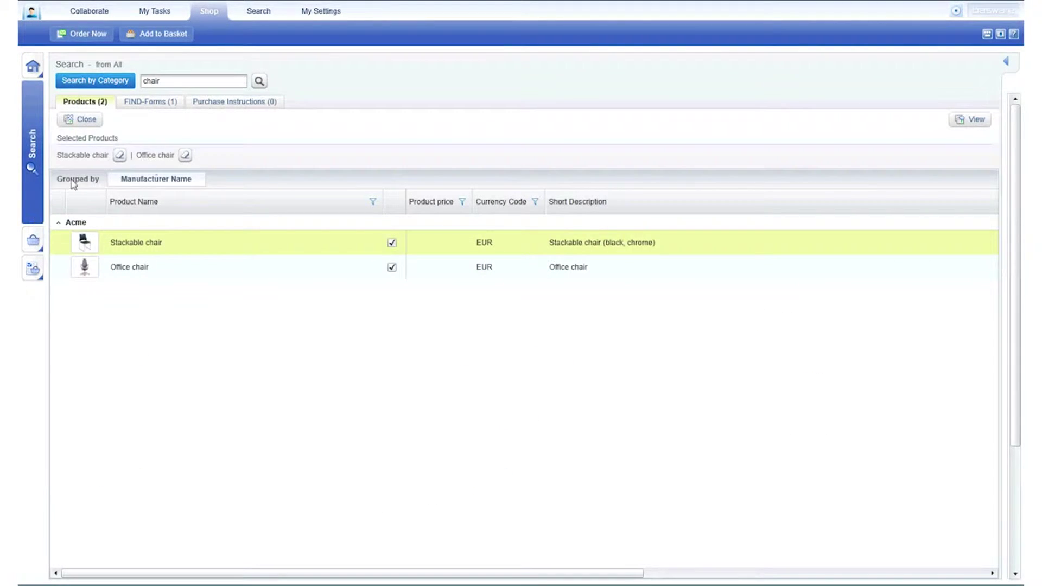
{"action": "left_click", "coordinate": [143, 104]}
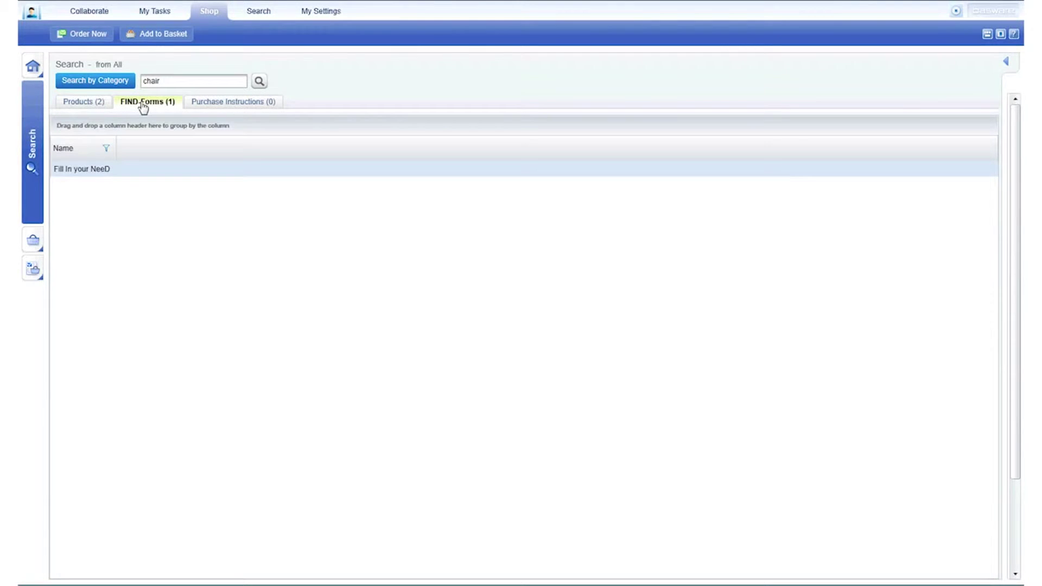
{"action": "left_click", "coordinate": [130, 174]}
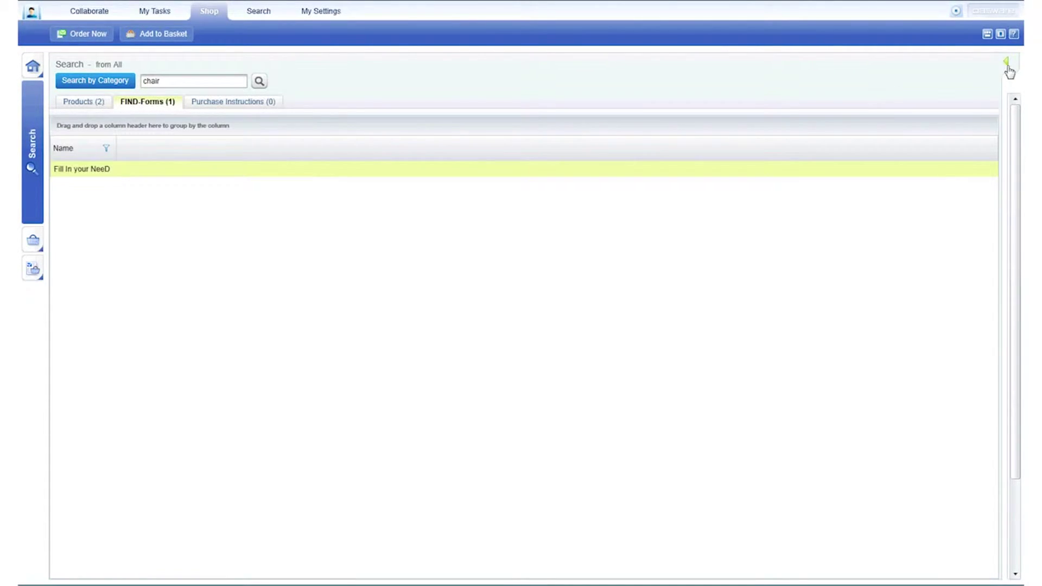
{"action": "left_click", "coordinate": [1007, 63]}
Fill the form: name 'Example service', category 001820 (MRO Services), price 250.00, and a description.
{"action": "left_click", "coordinate": [532, 140]}
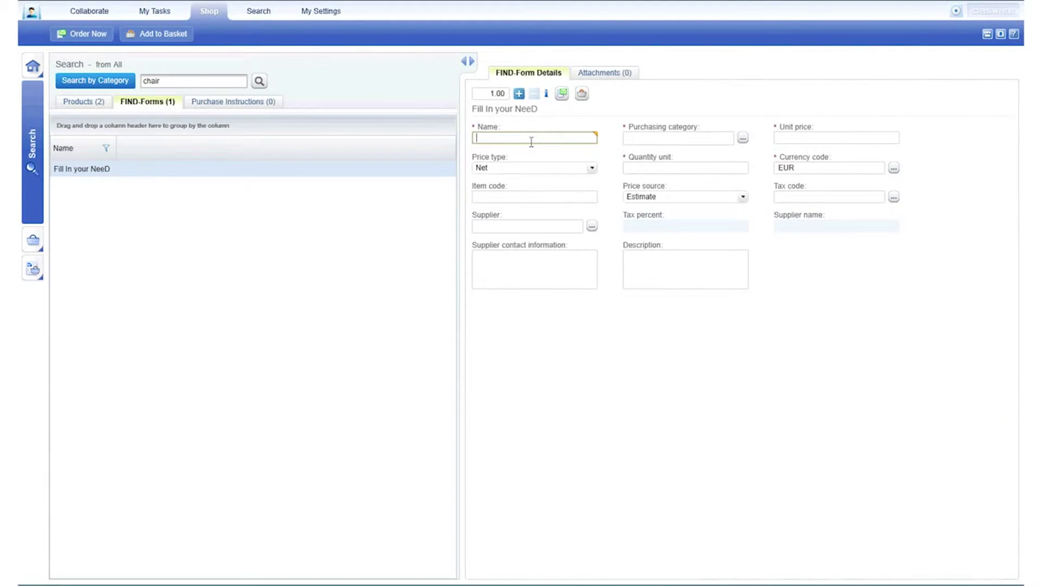
{"action": "type", "text": "Example service"}
{"action": "left_click", "coordinate": [719, 137]}
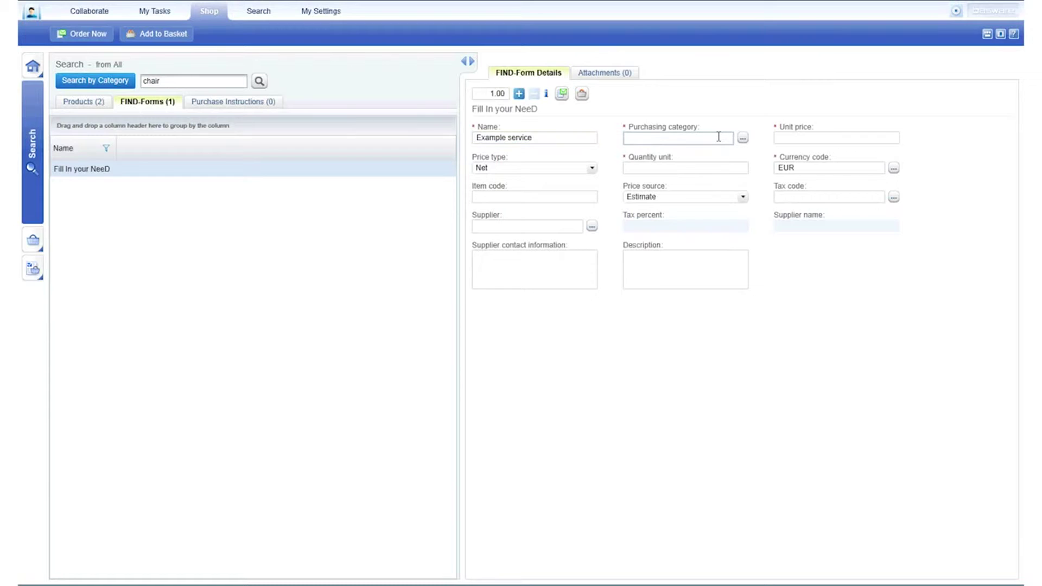
{"action": "type", "text": "001820"}
{"action": "key", "text": "Tab"}
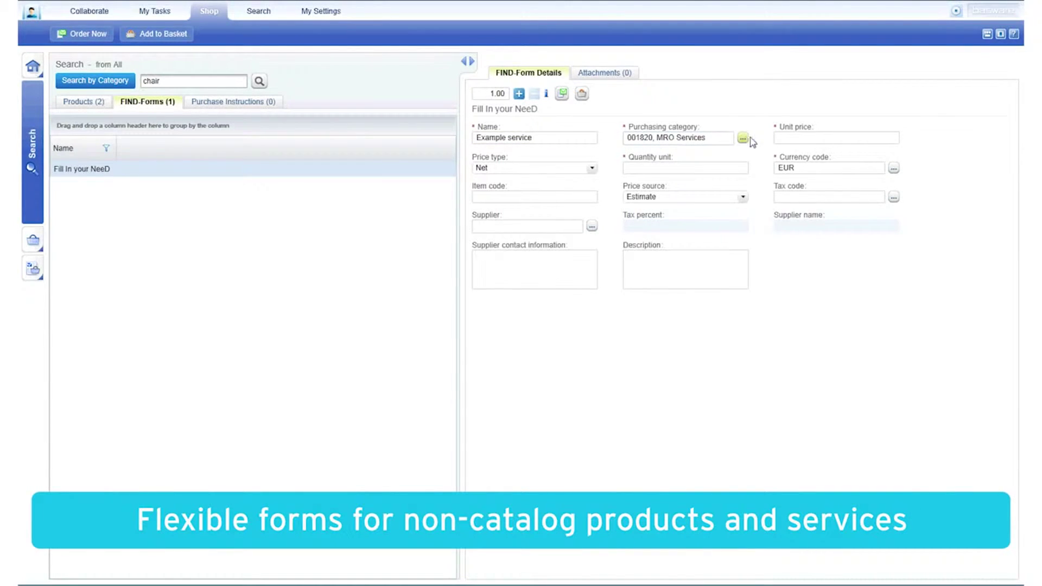
{"action": "left_click", "coordinate": [789, 138]}
{"action": "type", "text": "250"}
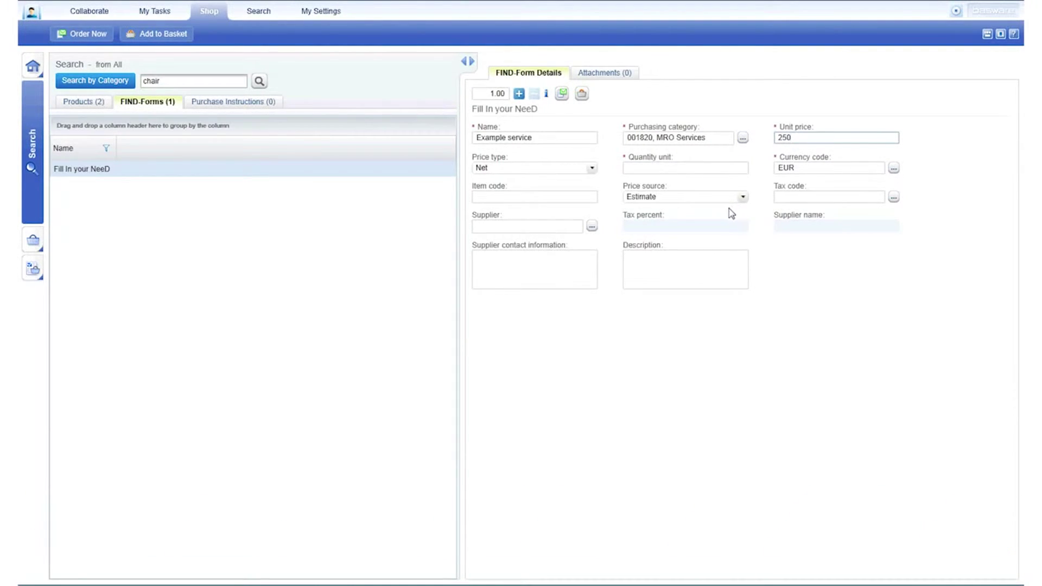
{"action": "key", "text": "Tab"}
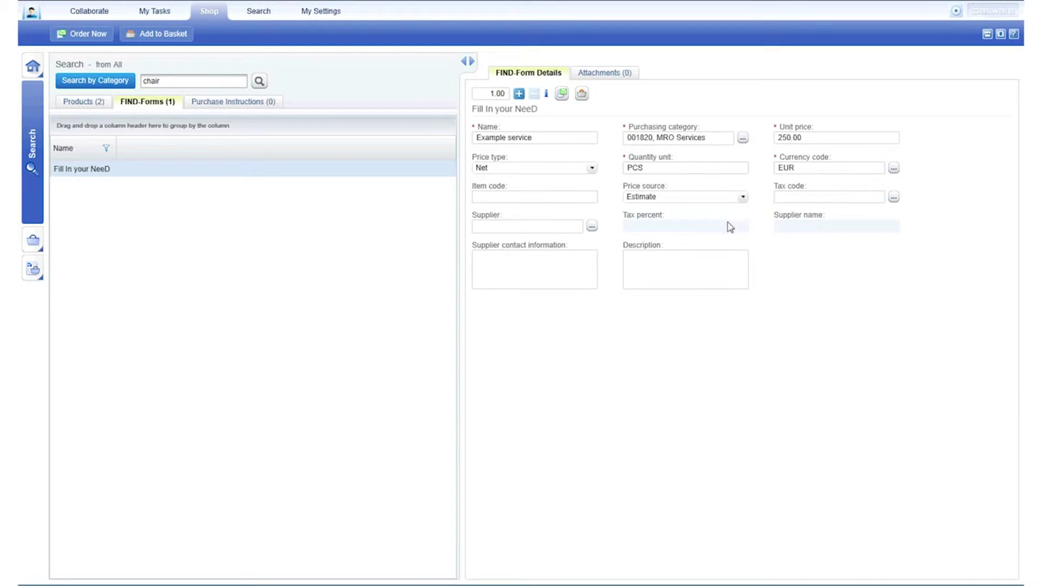
{"action": "left_click", "coordinate": [704, 259]}
{"action": "type", "text": "Additional fields can be used to capture all necessary information"}
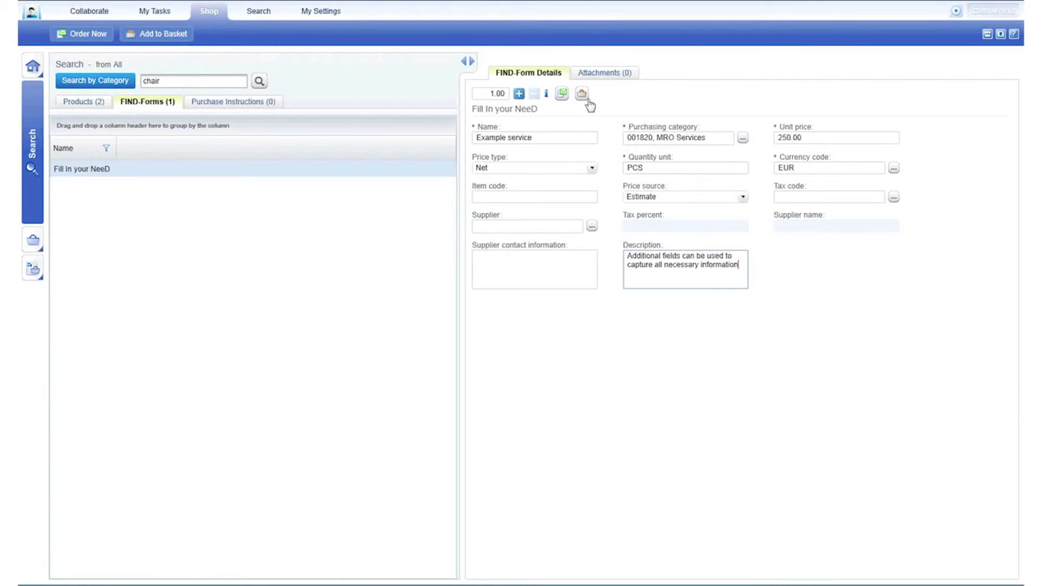
Create the Example service requisition with delivery date 04-Jul-14.
{"action": "left_click", "coordinate": [562, 95]}
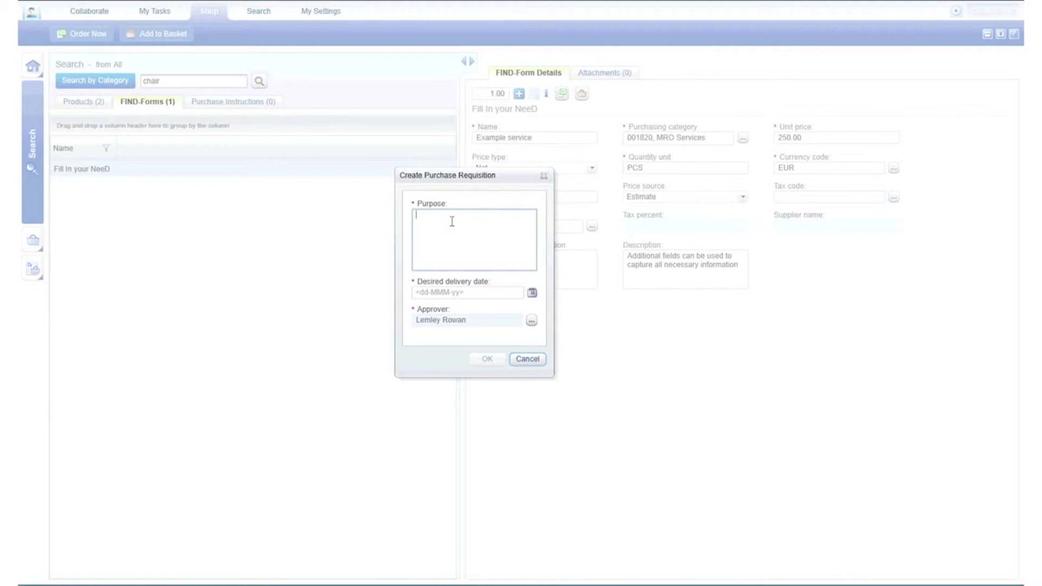
{"action": "type", "text": "Example service"}
{"action": "left_click", "coordinate": [532, 294]}
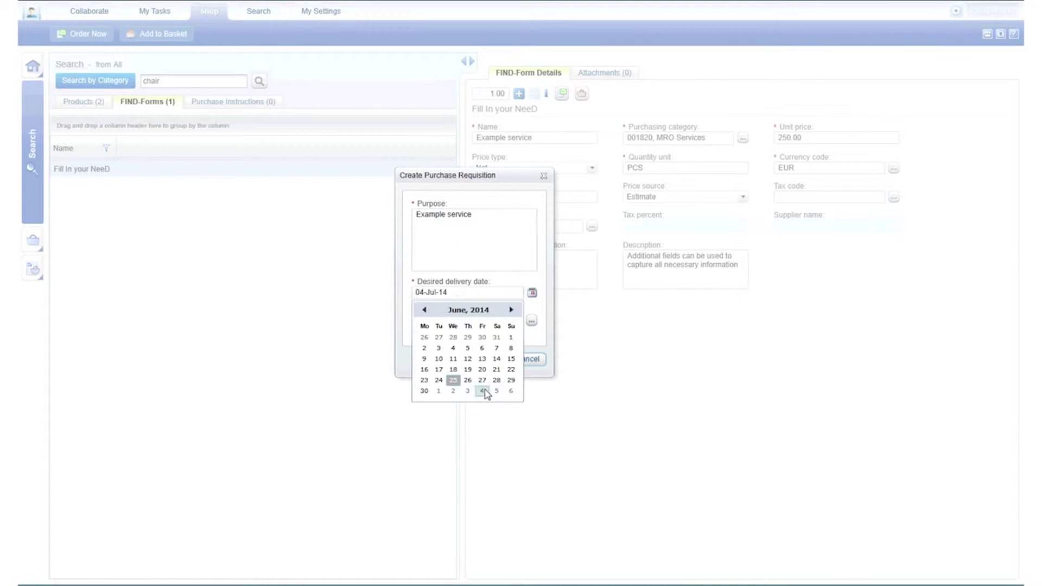
{"action": "left_click", "coordinate": [484, 392]}
{"action": "left_click", "coordinate": [489, 360]}
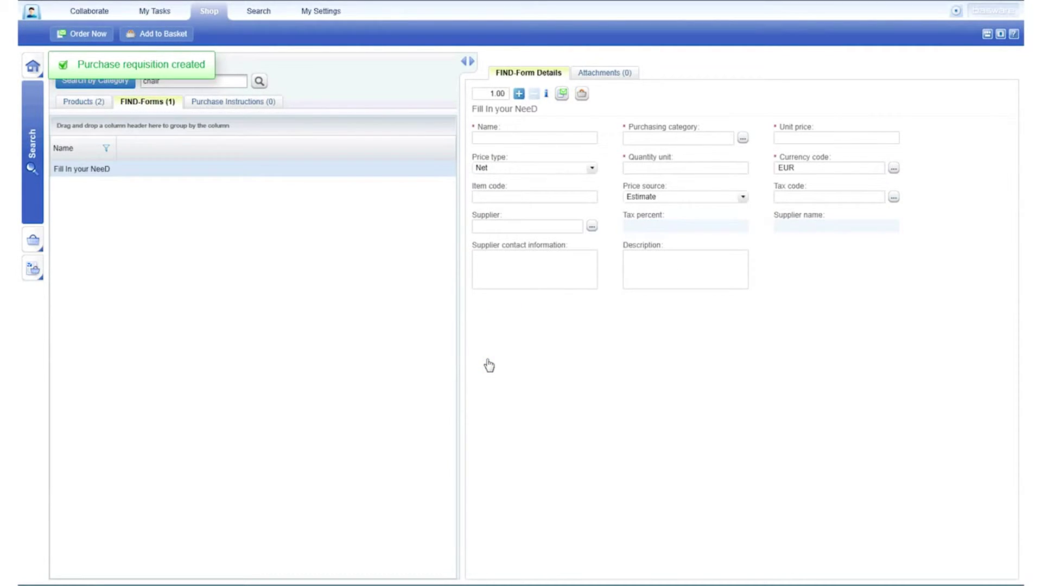
{"action": "left_click", "coordinate": [33, 67]}
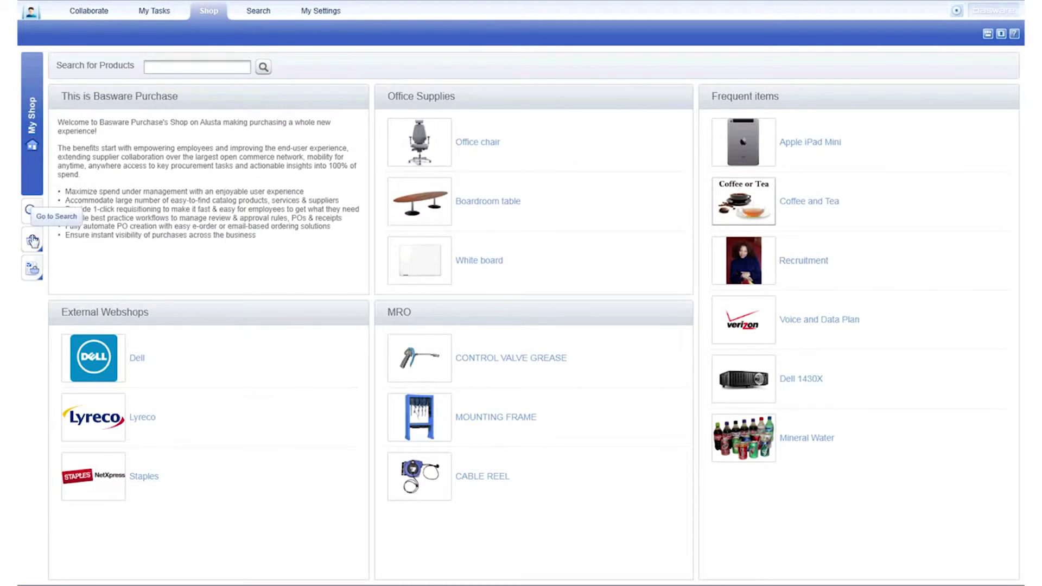
Comment on requisition PR2014-06-n05c0nh4 asking about a recently bought new chair.
{"action": "left_click", "coordinate": [33, 267]}
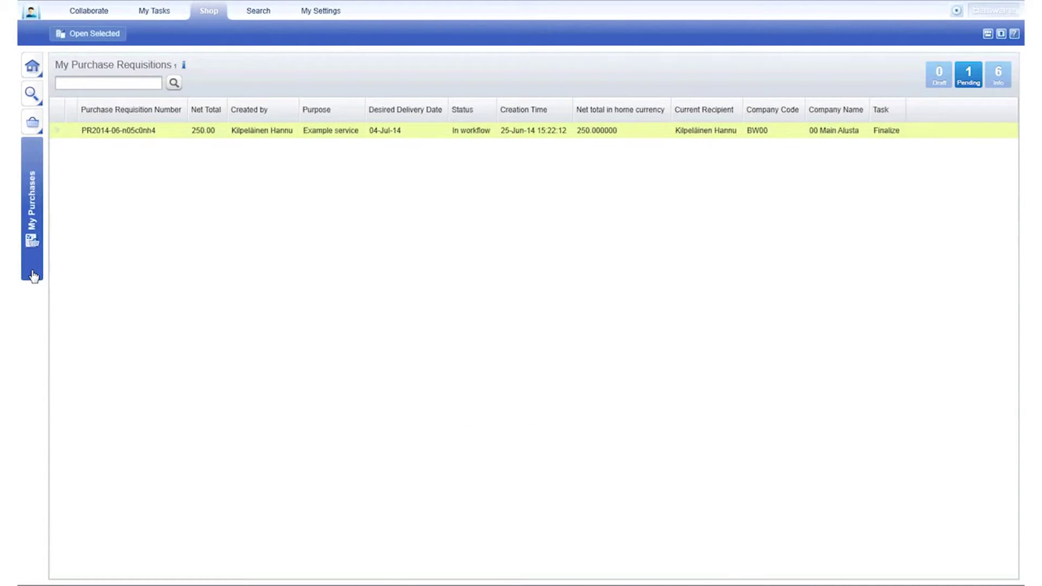
{"action": "double_click", "coordinate": [120, 130]}
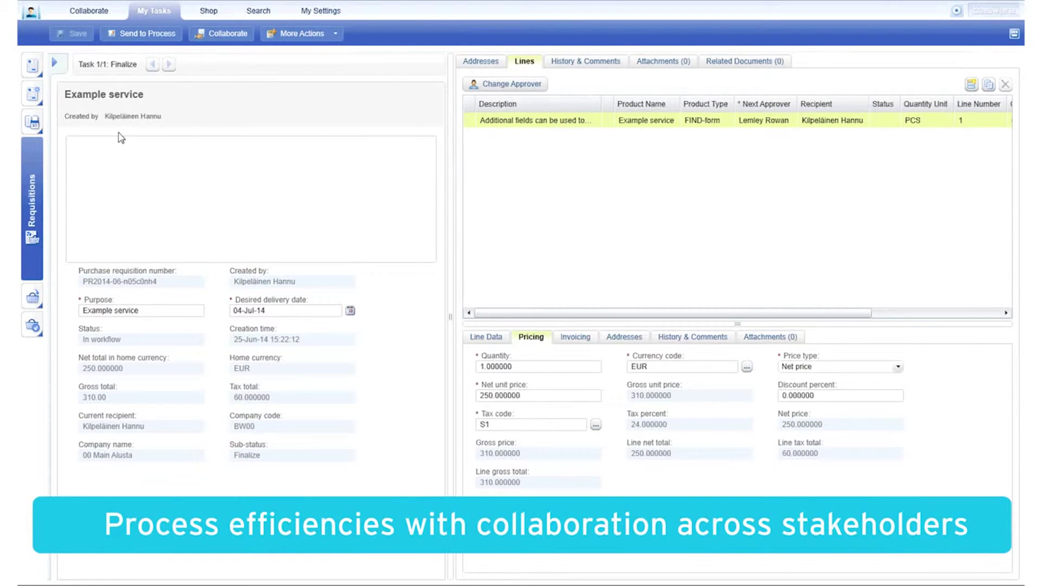
{"action": "left_click", "coordinate": [223, 36]}
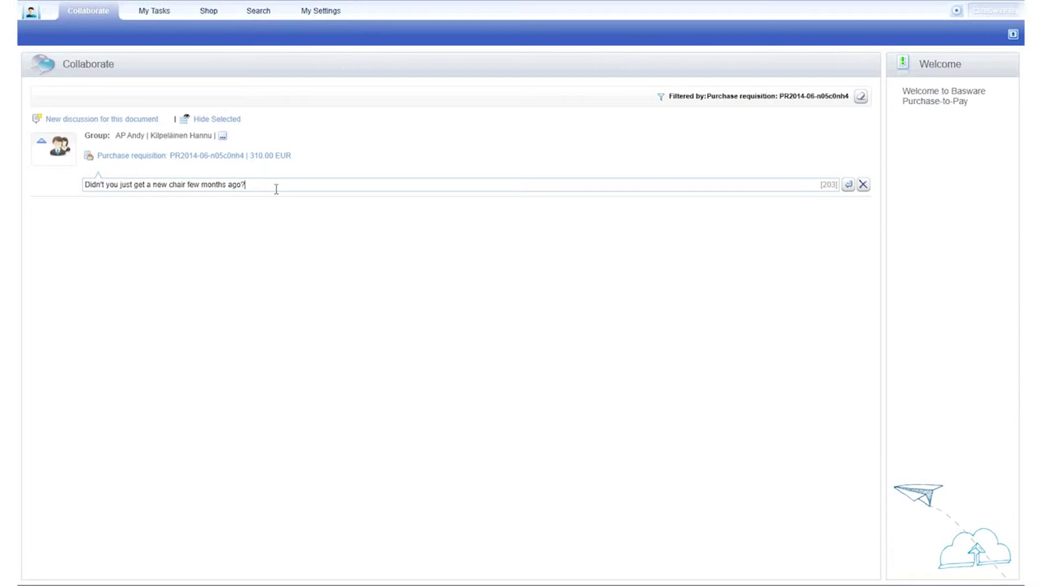
{"action": "key", "text": "Return"}
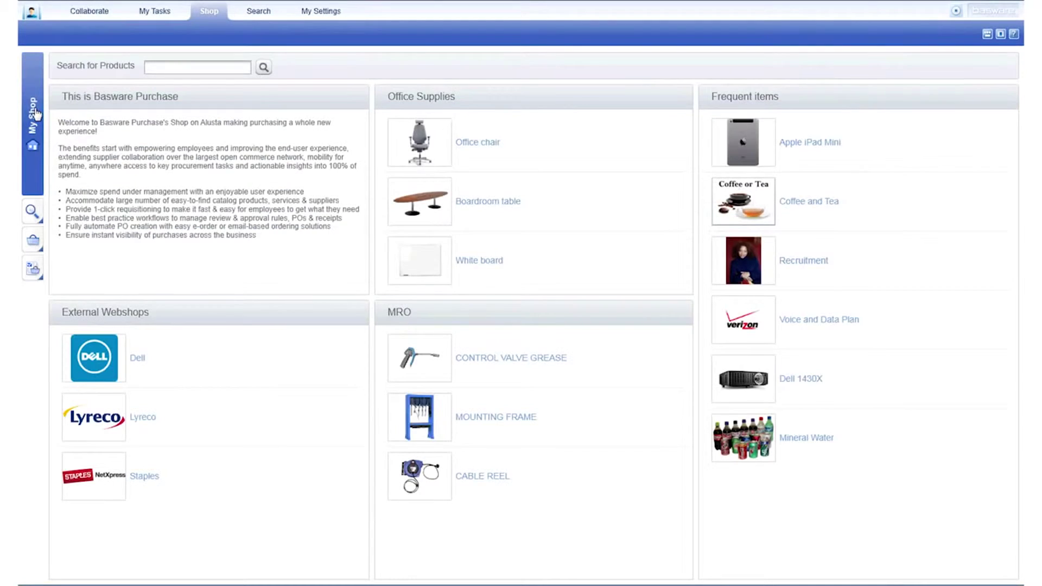
{"action": "left_click", "coordinate": [154, 11]}
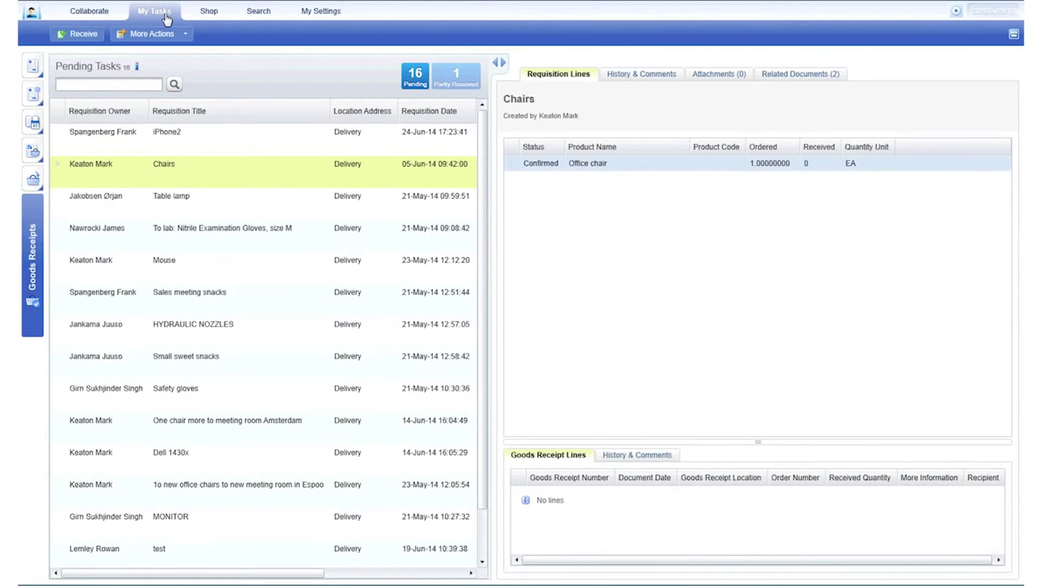
{"action": "left_click", "coordinate": [81, 33]}
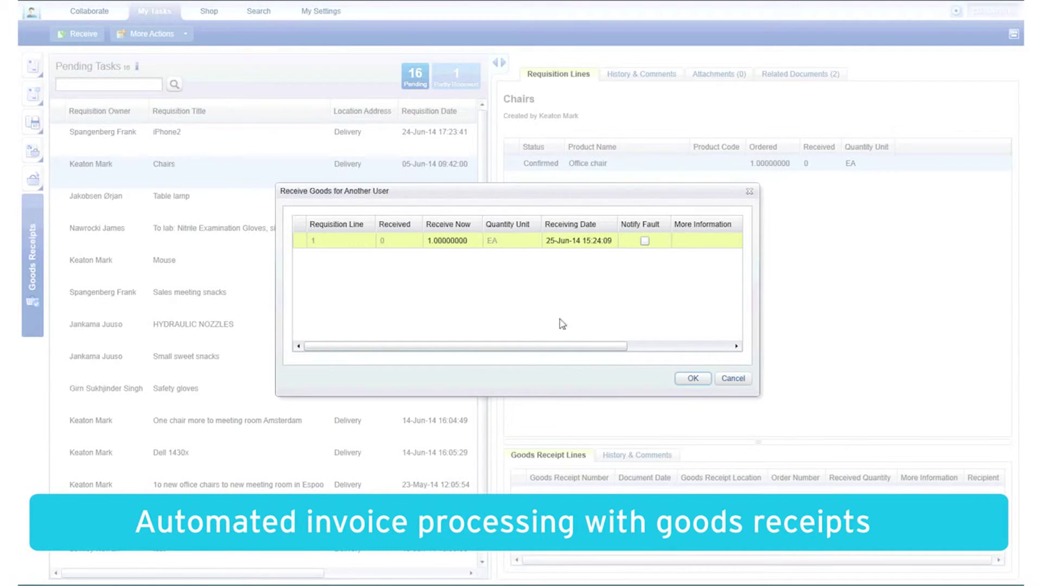
{"action": "left_click", "coordinate": [689, 378]}
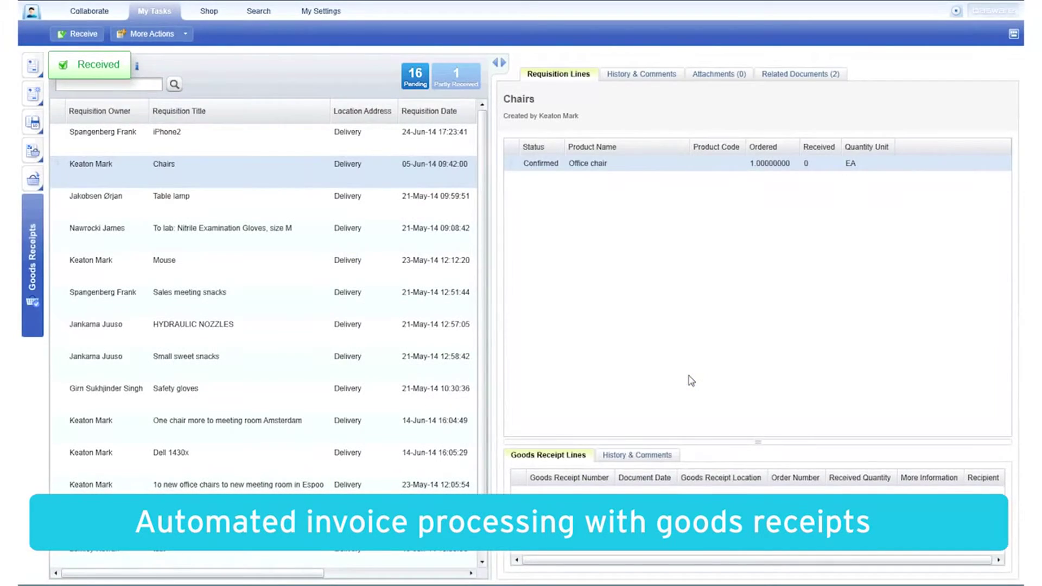